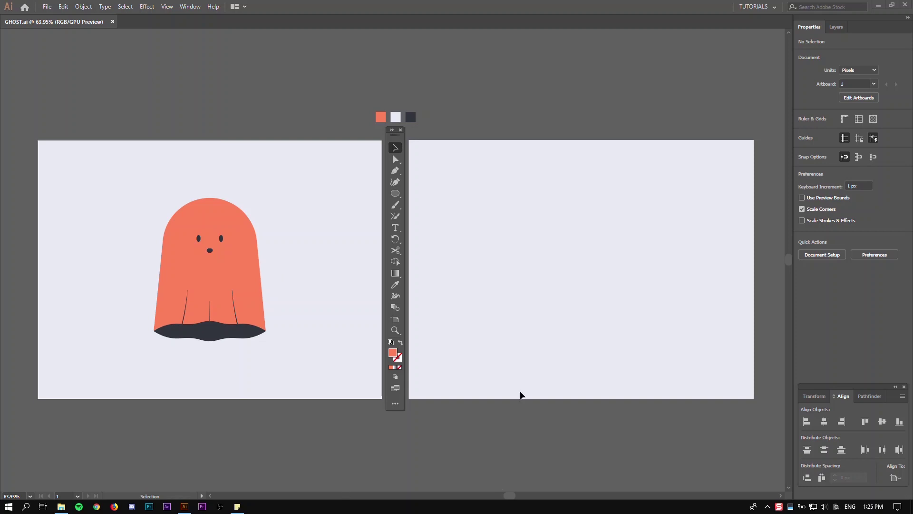
Step: Create a 260 × 300 px rectangle on the right artboard with the Rectangle Tool
{"action": "left_click", "coordinate": [392, 193]}
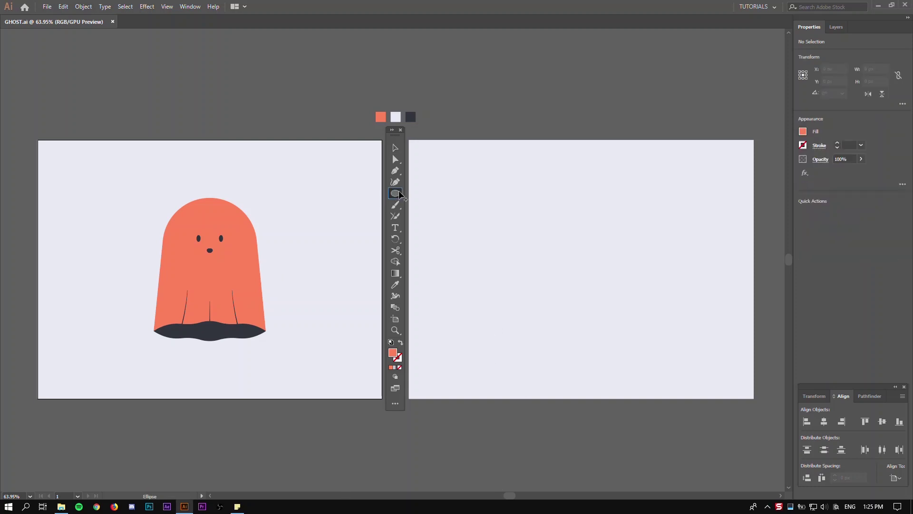
{"action": "left_click", "coordinate": [443, 194]}
{"action": "left_click", "coordinate": [564, 253]}
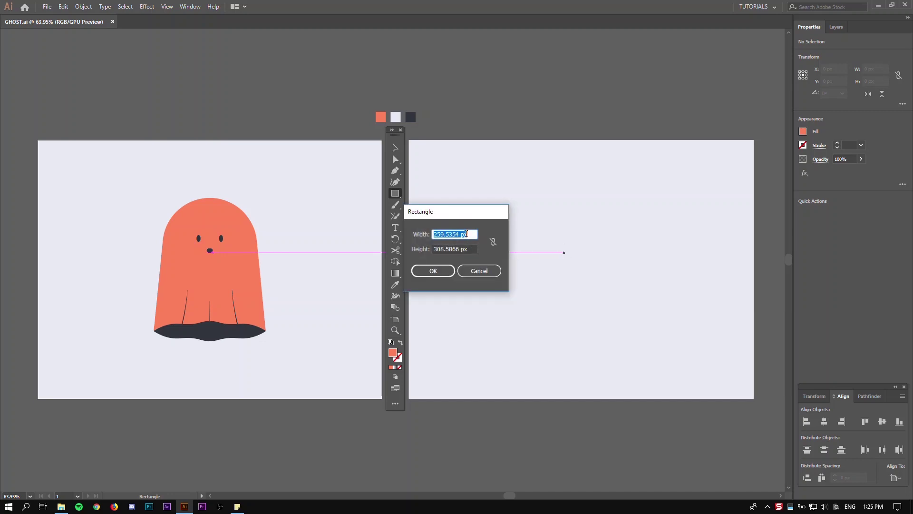
{"action": "type", "text": "260"}
{"action": "key", "text": "Tab"}
{"action": "type", "text": "30"}
{"action": "key", "text": "Return"}
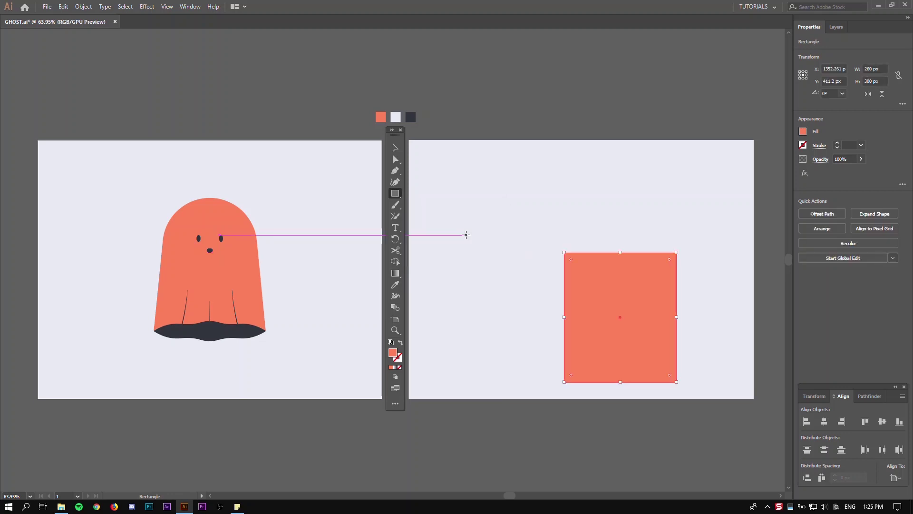
Step: Centre the rectangle horizontally and vertically on the artboard
{"action": "left_click", "coordinate": [395, 147]}
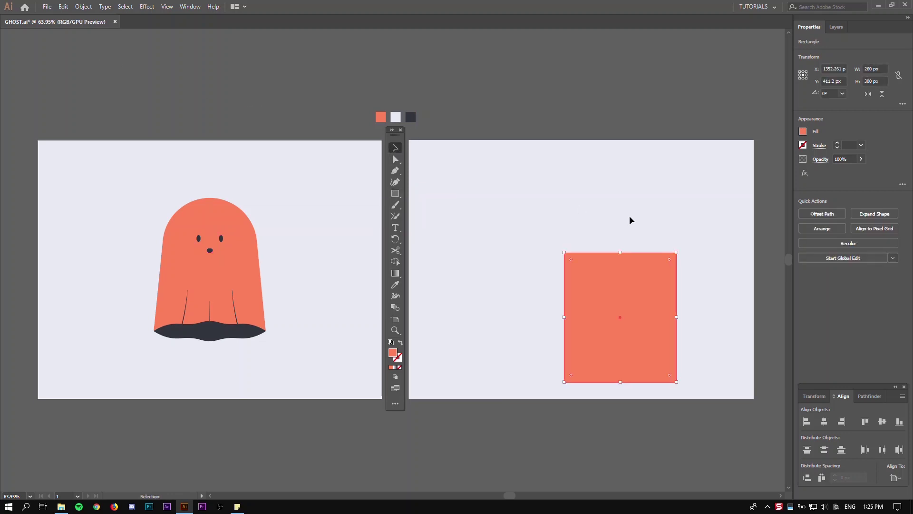
{"action": "left_click", "coordinate": [824, 422]}
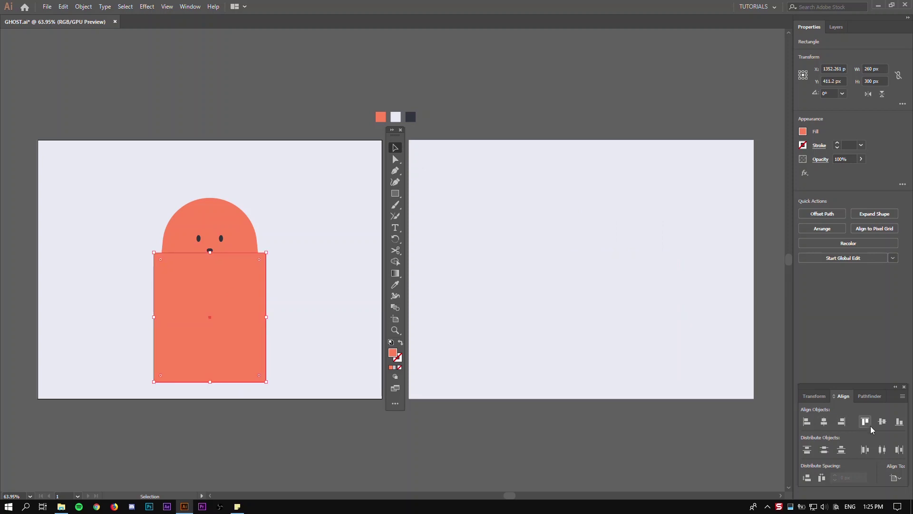
{"action": "left_click", "coordinate": [882, 422]}
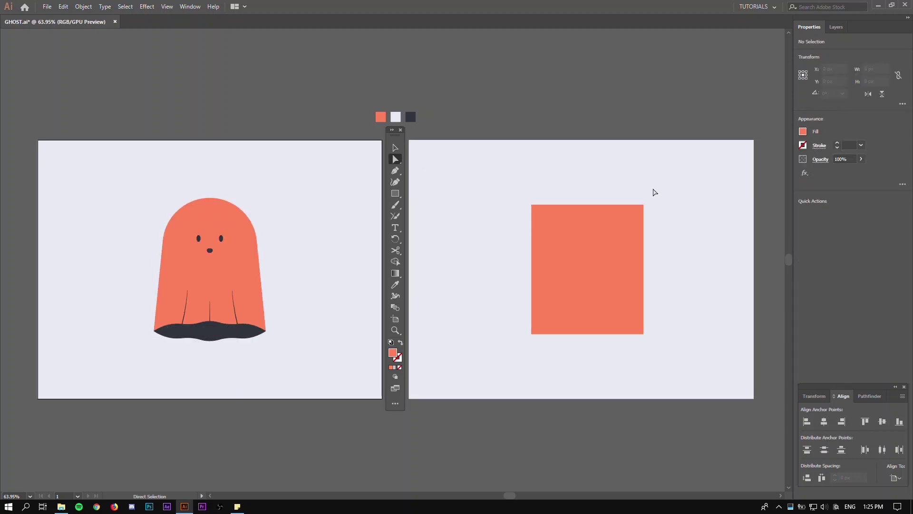
Step: Nudge the rectangle's top-right and top-left corners 20 px inward to taper the body
{"action": "left_click_drag", "start_coordinate": [666, 194], "coordinate": [631, 229]}
{"action": "key", "text": "ctrl"}
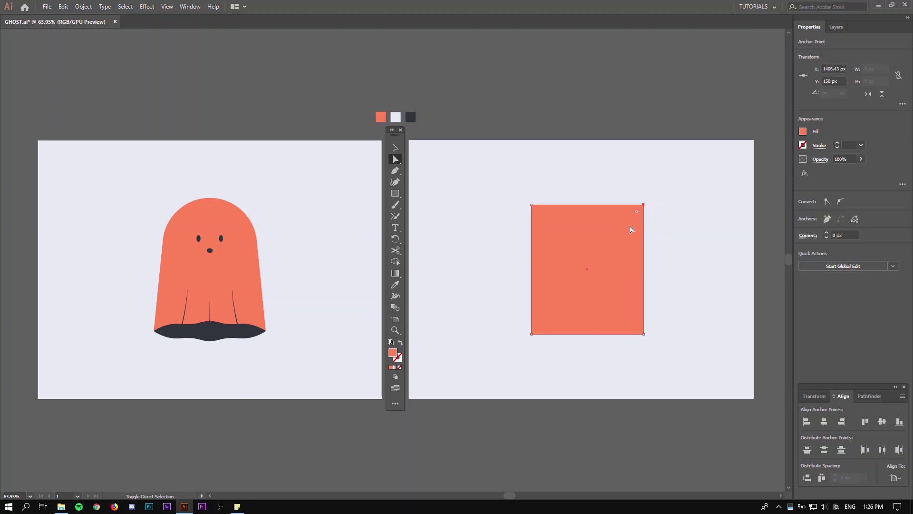
{"action": "key", "text": "shift+Left"}
{"action": "key", "text": "shift+Left"}
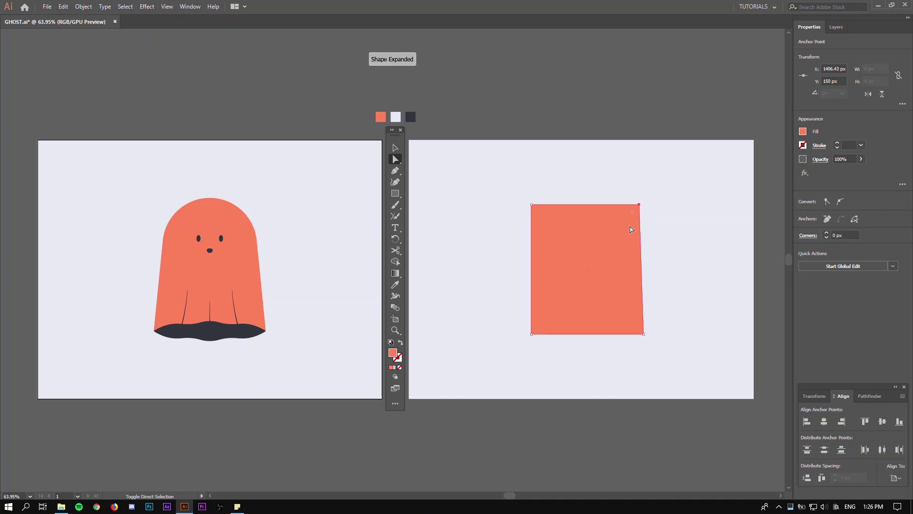
{"action": "left_click_drag", "start_coordinate": [504, 177], "coordinate": [554, 234]}
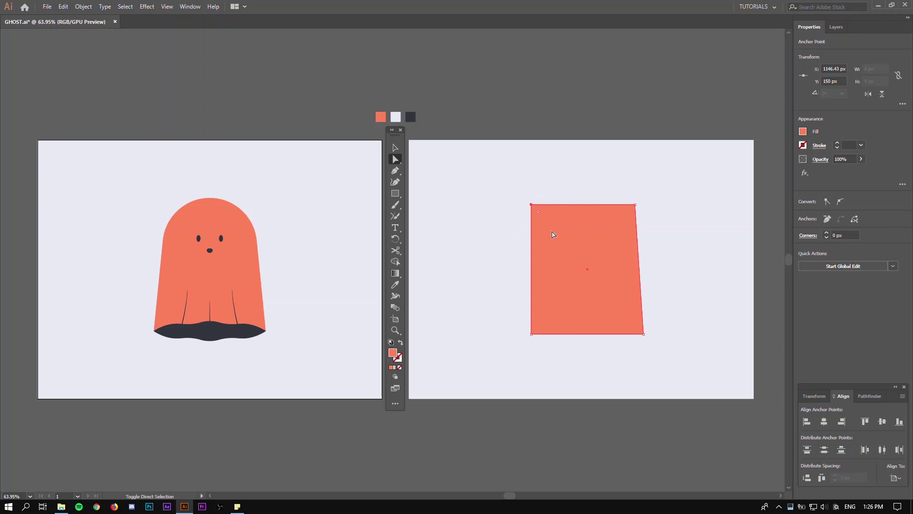
{"action": "key", "text": "shift+Right"}
{"action": "key", "text": "shift+Right"}
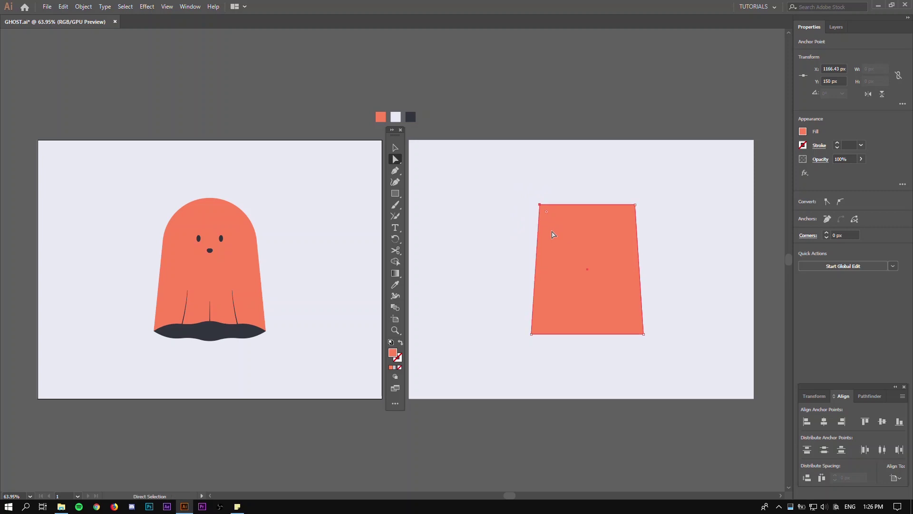
Step: Round both top corners fully into a dome
{"action": "left_click", "coordinate": [509, 194]}
{"action": "left_click_drag", "start_coordinate": [506, 177], "coordinate": [590, 282]}
{"action": "left_click", "coordinate": [708, 220]}
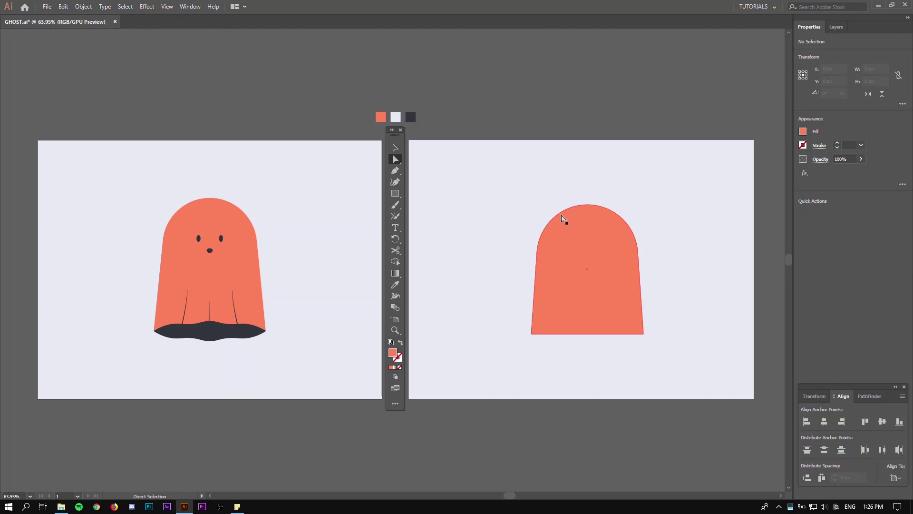
{"action": "key", "text": "v"}
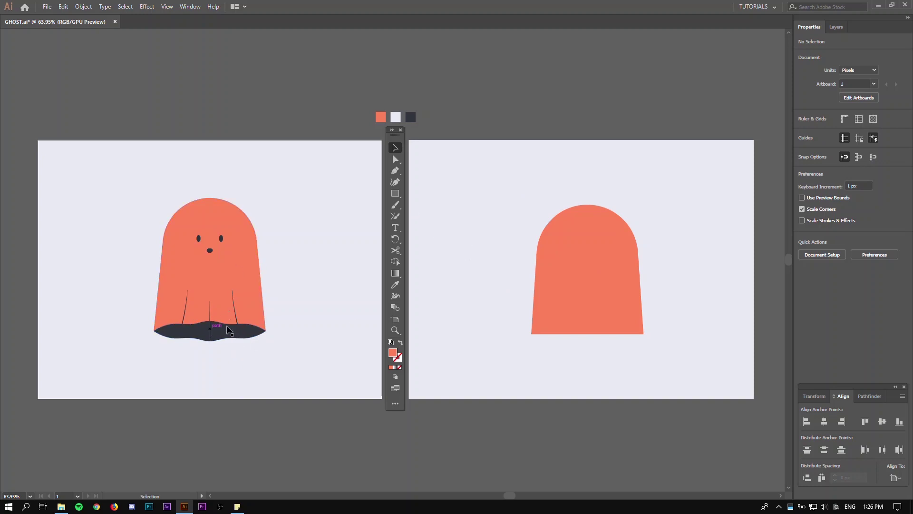
Step: Draw an ellipse centred on the ghost body's bottom edge
{"action": "left_click", "coordinate": [396, 196]}
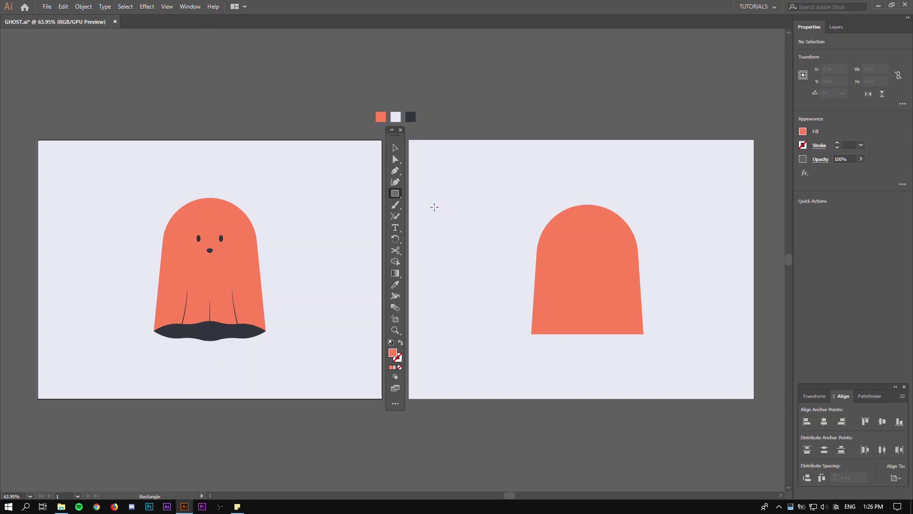
{"action": "left_click", "coordinate": [398, 195]}
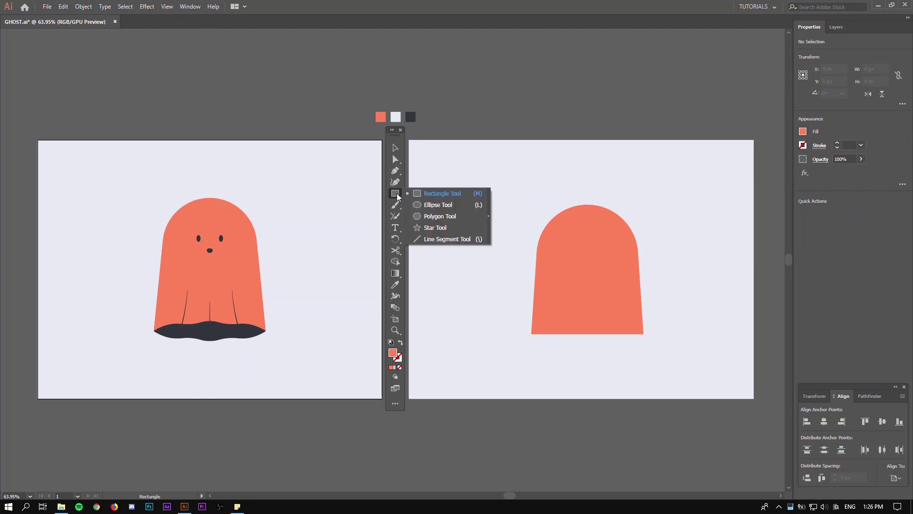
{"action": "left_click", "coordinate": [418, 205]}
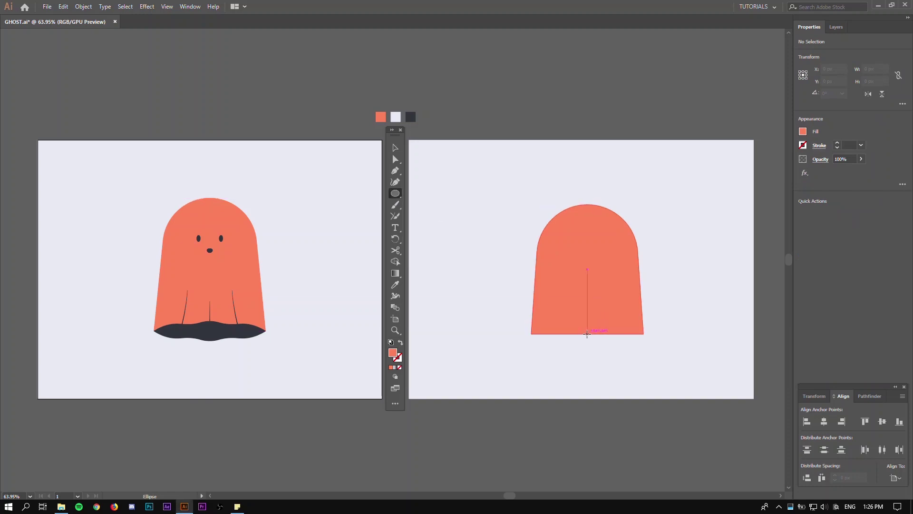
{"action": "left_click_drag", "start_coordinate": [587, 334], "coordinate": [612, 348]}
Step: Fill the oval with the dark navy swatch colour using the Eyedropper
{"action": "key", "text": "i"}
{"action": "left_click", "coordinate": [410, 116]}
{"action": "key", "text": "v"}
{"action": "left_click", "coordinate": [516, 120]}
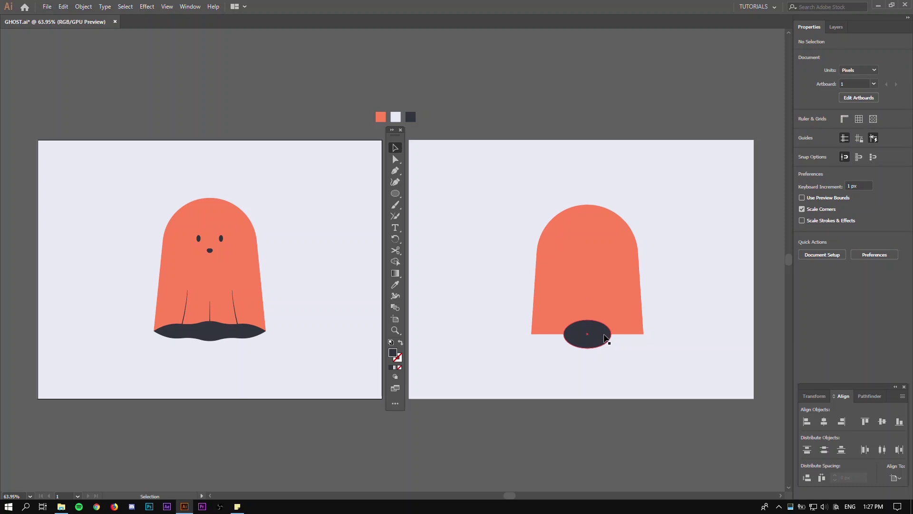
Step: Duplicate the dark oval to the left and right along the bottom edge
{"action": "left_click_drag", "start_coordinate": [604, 338], "coordinate": [572, 342]}
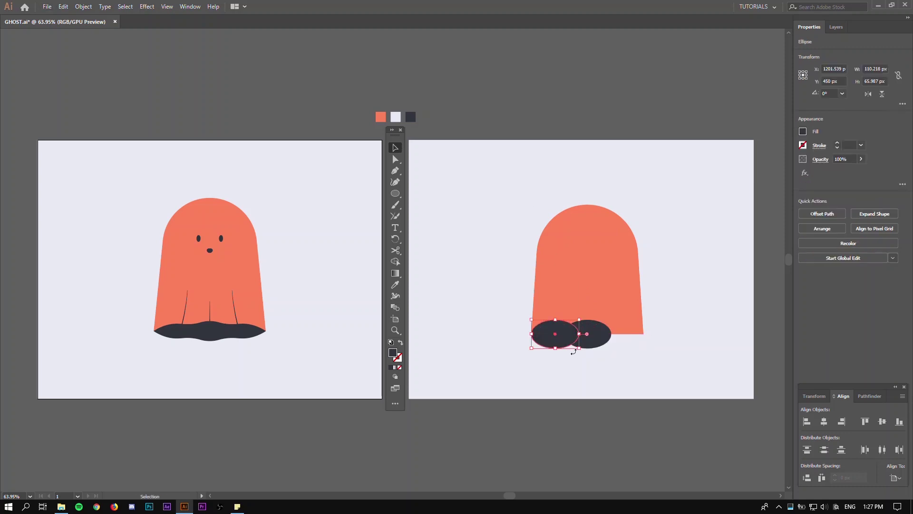
{"action": "left_click", "coordinate": [573, 356]}
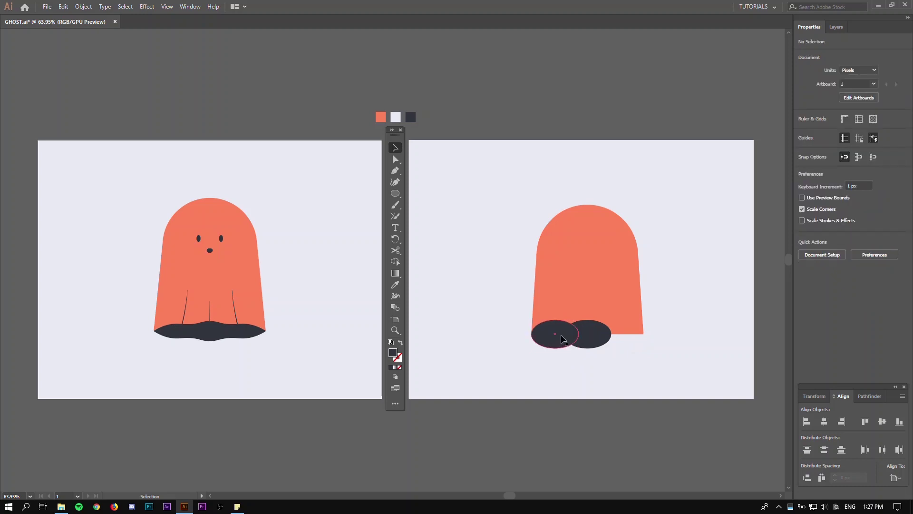
{"action": "left_click_drag", "start_coordinate": [563, 339], "coordinate": [626, 338]}
{"action": "left_click", "coordinate": [613, 366]}
Step: Resize the side ovals and flatten the row to span the 260 px base
{"action": "left_click", "coordinate": [615, 337]}
{"action": "left_click_drag", "start_coordinate": [597, 334], "coordinate": [573, 334]}
{"action": "left_click", "coordinate": [538, 333]}
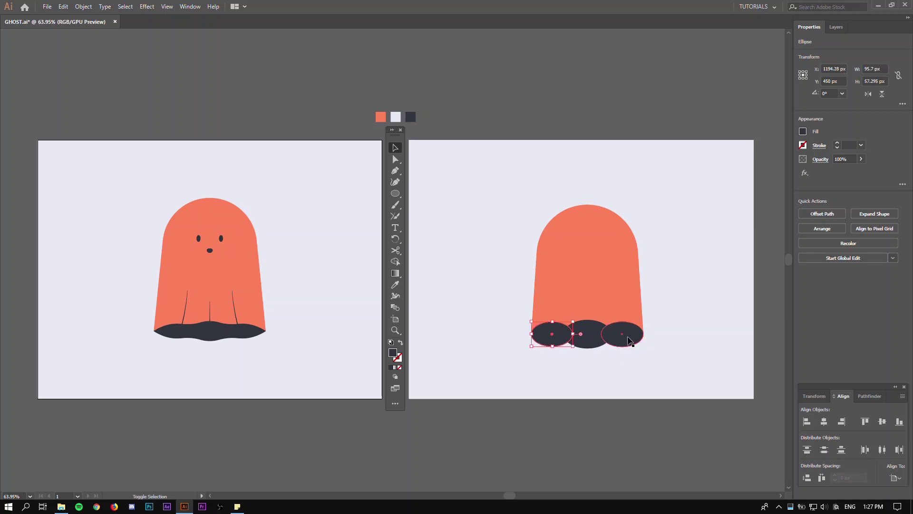
{"action": "left_click_drag", "start_coordinate": [573, 333], "coordinate": [577, 336]}
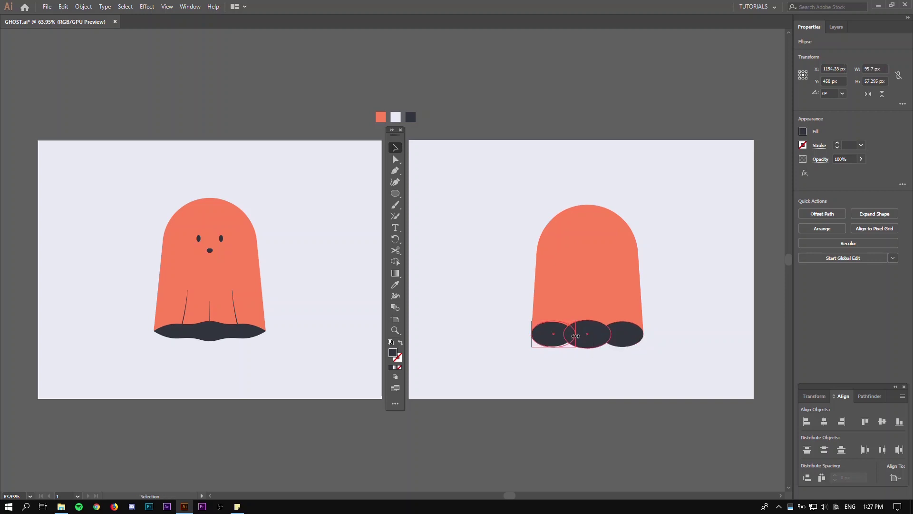
{"action": "left_click", "coordinate": [623, 333], "text": "shift"}
{"action": "left_click", "coordinate": [591, 346], "text": "shift"}
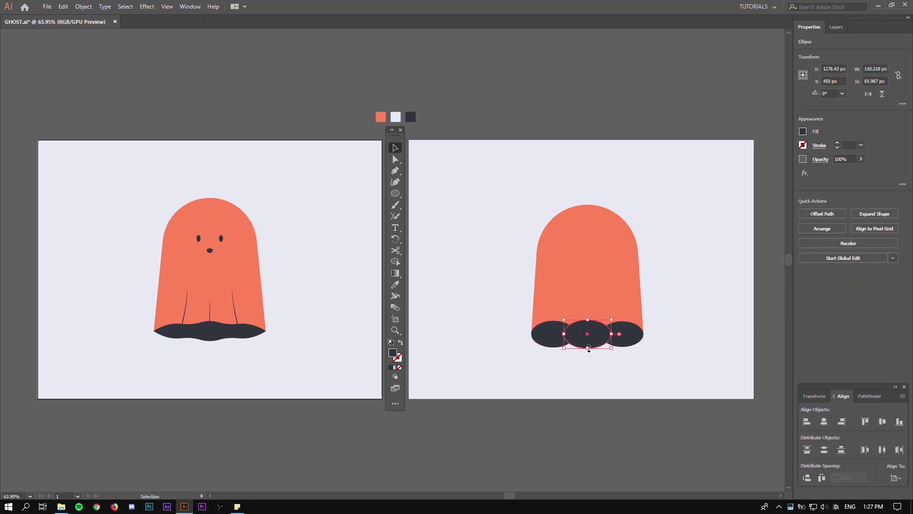
{"action": "left_click", "coordinate": [588, 349], "text": "shift"}
{"action": "left_click", "coordinate": [589, 349], "text": "shift"}
{"action": "mouse_move", "coordinate": [589, 348]}
{"action": "left_mouse_down"}
{"action": "mouse_move", "coordinate": [589, 356]}
{"action": "mouse_move", "coordinate": [588, 346]}
{"action": "left_mouse_up"}
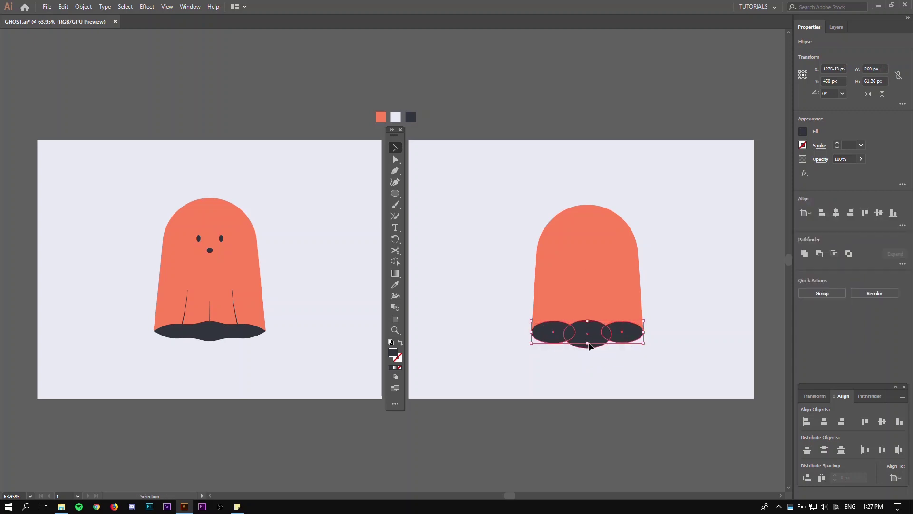
{"action": "left_click", "coordinate": [584, 369]}
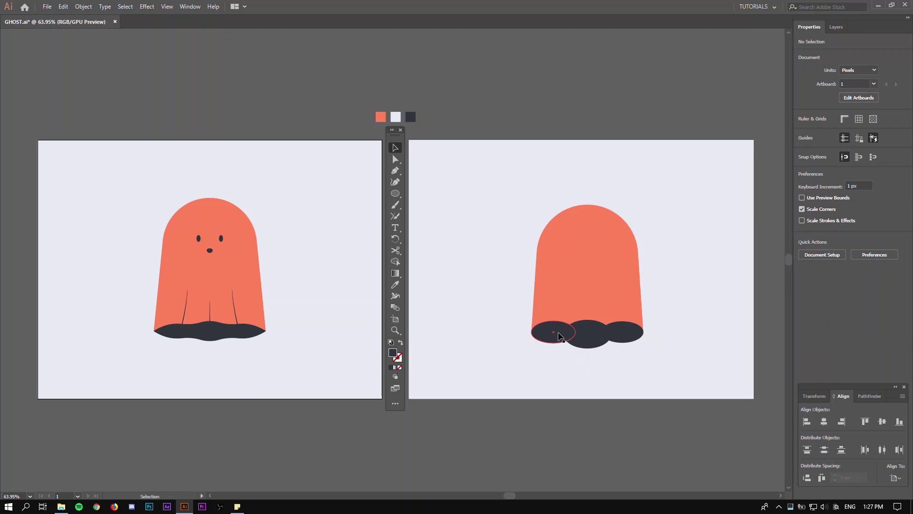
Step: Select the left, middle and right ovals together
{"action": "left_click", "coordinate": [559, 336]}
{"action": "left_click", "coordinate": [590, 333], "text": "shift"}
{"action": "left_click", "coordinate": [623, 333], "text": "shift"}
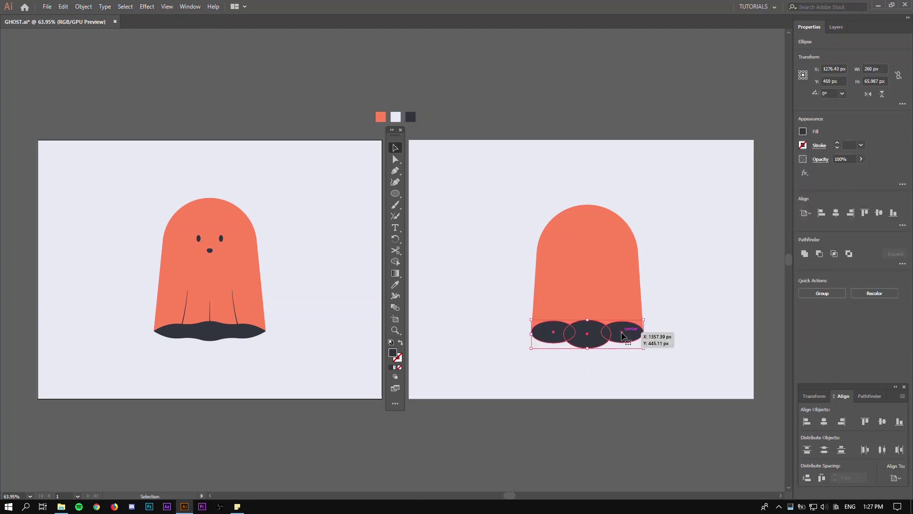
{"action": "left_click", "coordinate": [396, 262]}
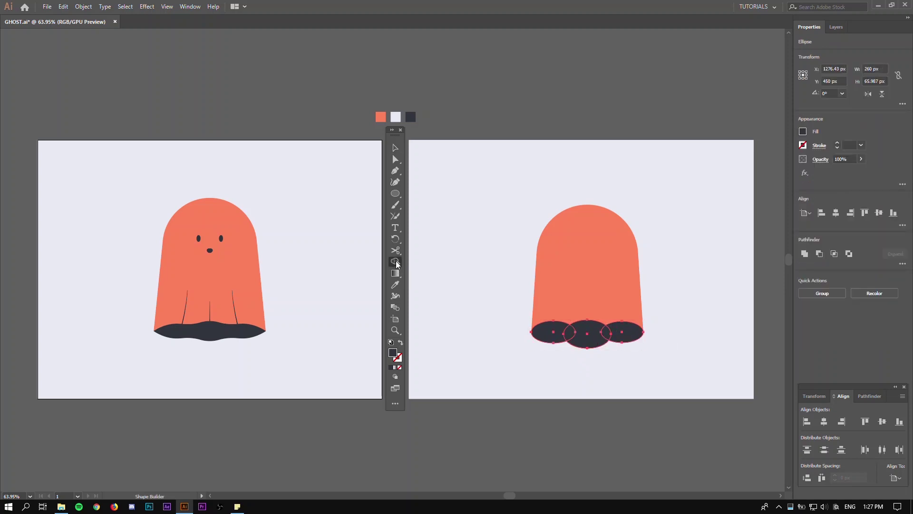
Step: Merge the three ovals into a single hem shape with the Shape Builder
{"action": "mouse_move", "coordinate": [530, 336]}
{"action": "left_mouse_down"}
{"action": "mouse_move", "coordinate": [624, 335]}
{"action": "mouse_move", "coordinate": [618, 329]}
{"action": "left_mouse_up"}
{"action": "key", "text": "a"}
{"action": "left_click", "coordinate": [629, 367]}
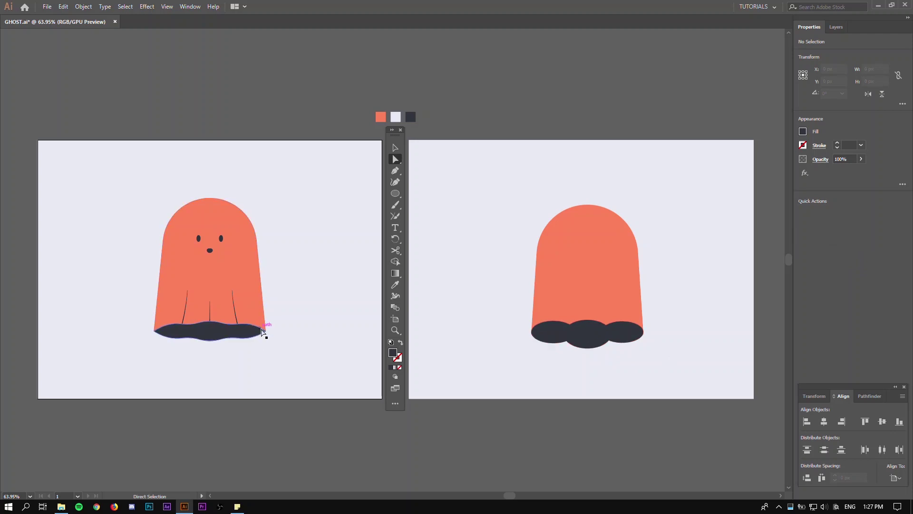
{"action": "left_click", "coordinate": [570, 326]}
{"action": "left_click", "coordinate": [608, 330]}
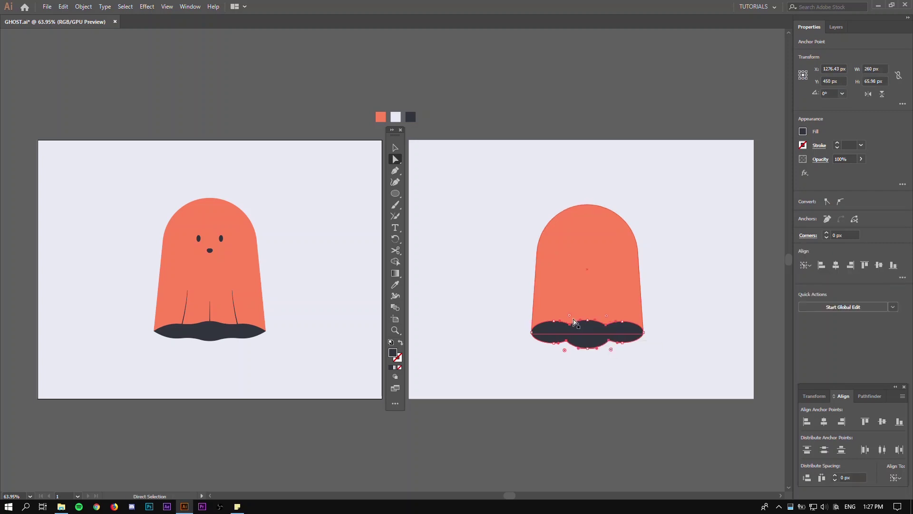
{"action": "left_click", "coordinate": [555, 167]}
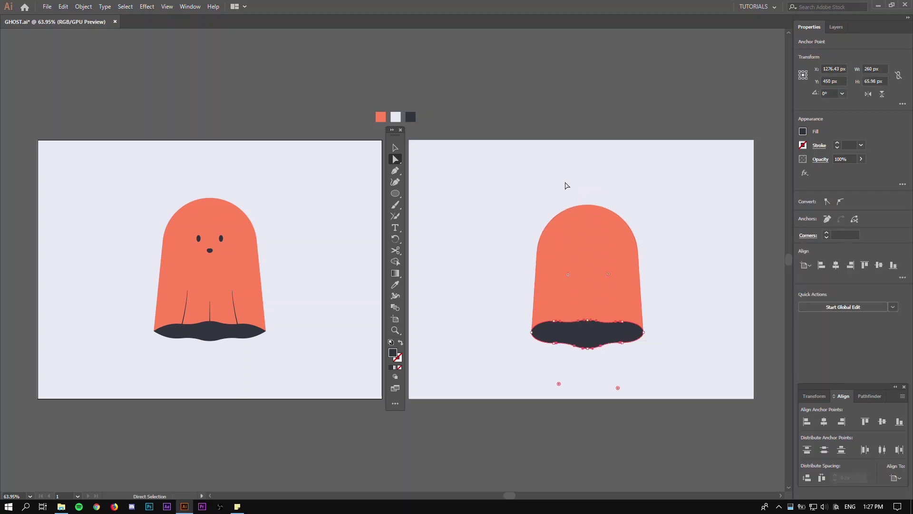
Step: Squash the dark hem to about 44 px tall
{"action": "left_click", "coordinate": [590, 335]}
{"action": "key", "text": "v"}
{"action": "left_click_drag", "start_coordinate": [588, 319], "coordinate": [591, 327]}
{"action": "left_click", "coordinate": [614, 357]}
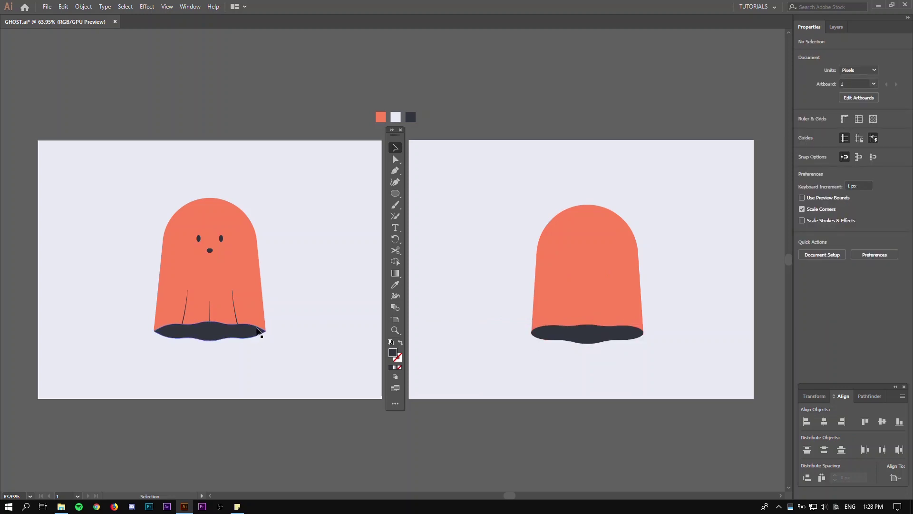
Step: Close the hem path between its left and right endpoints with the Pen tool
{"action": "left_click", "coordinate": [556, 335]}
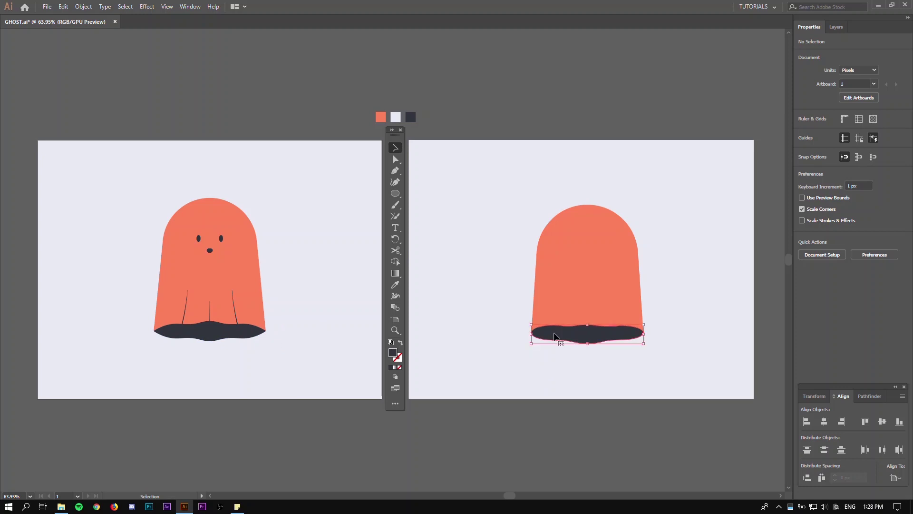
{"action": "left_click", "coordinate": [394, 173]}
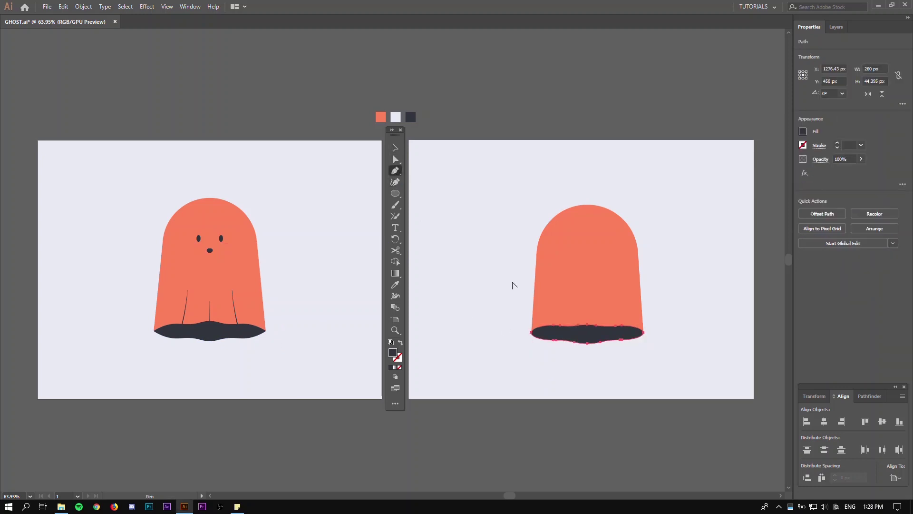
{"action": "left_click", "coordinate": [531, 332]}
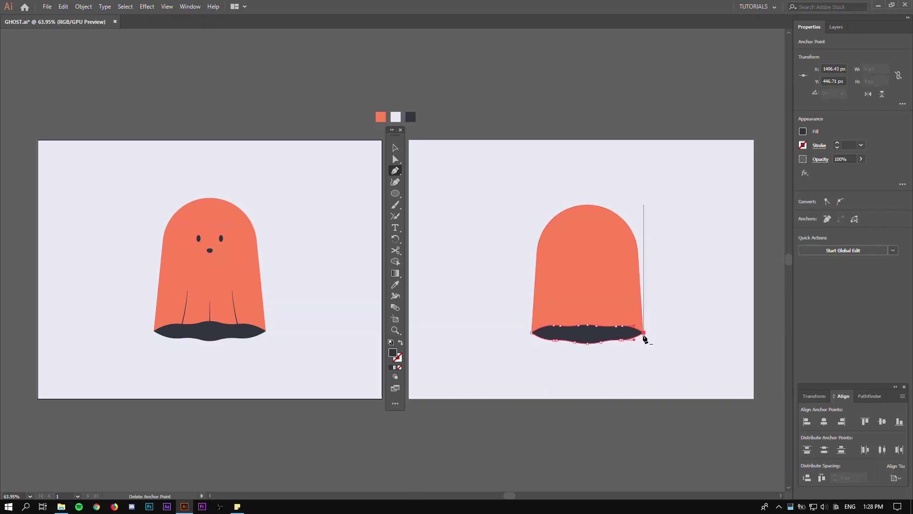
{"action": "left_click", "coordinate": [644, 332]}
{"action": "key", "text": "v"}
{"action": "left_click", "coordinate": [630, 360]}
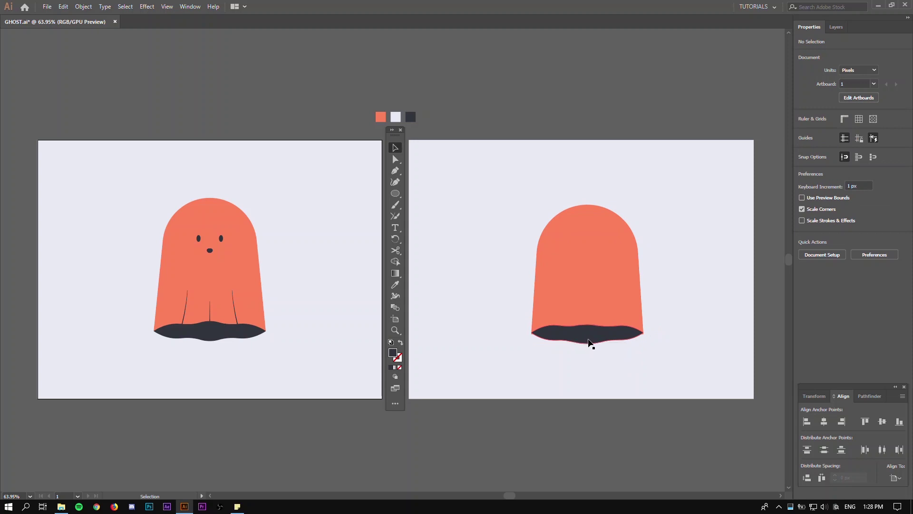
Step: Create a 9 × 15 px ellipse for an eye
{"action": "left_click", "coordinate": [395, 194]}
{"action": "left_click", "coordinate": [472, 209]}
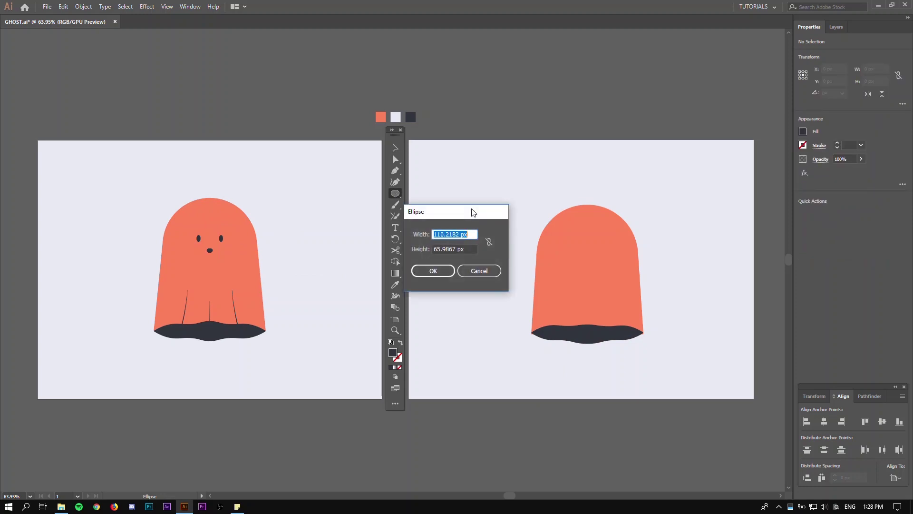
{"action": "type", "text": "9"}
{"action": "key", "text": "Tab"}
{"action": "type", "text": "1"}
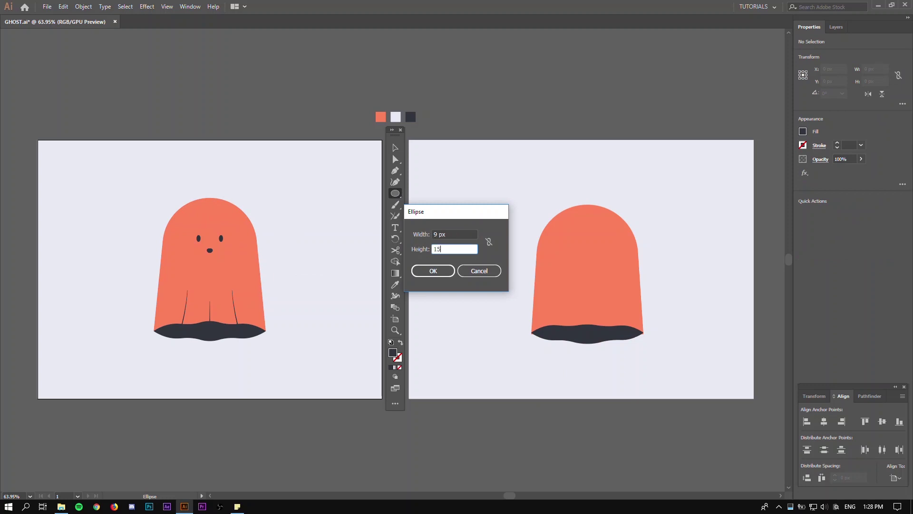
{"action": "key", "text": "Return"}
Step: Move the eye onto the right ghost's face and position a second eye beside it
{"action": "key", "text": "v"}
{"action": "left_click_drag", "start_coordinate": [474, 212], "coordinate": [594, 240]}
{"action": "key", "text": "ctrl+shift+a"}
{"action": "left_click", "coordinate": [575, 239], "text": "shift"}
{"action": "left_click_drag", "start_coordinate": [576, 238], "coordinate": [576, 238]}
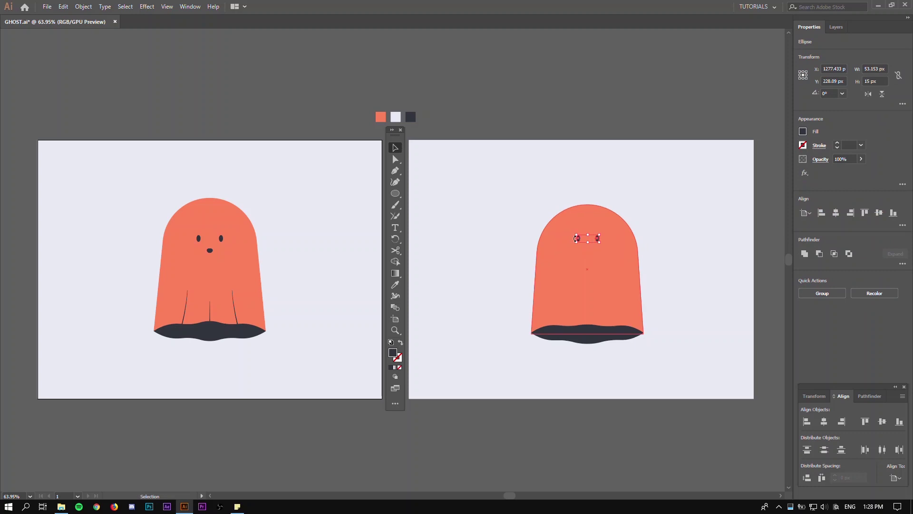
{"action": "left_click", "coordinate": [710, 234]}
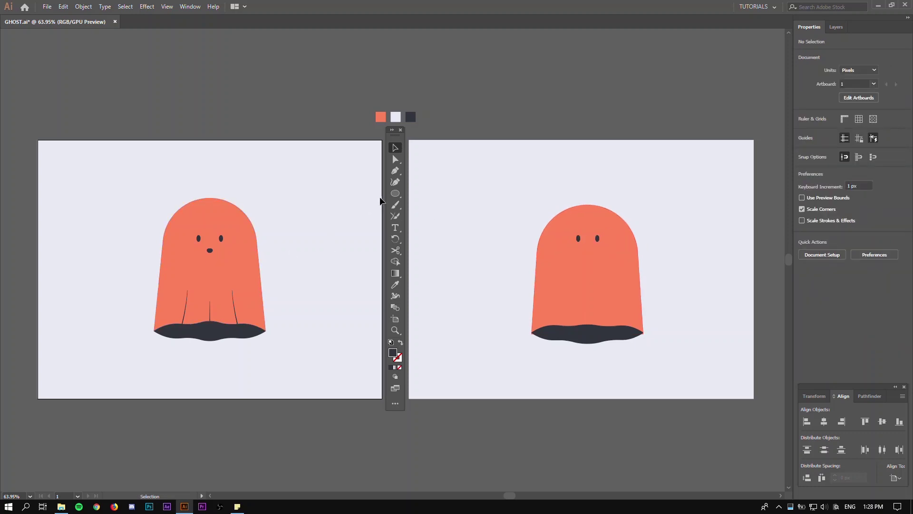
{"action": "left_click_drag", "start_coordinate": [395, 196], "coordinate": [422, 228]}
Step: Draw a star reduced to 3 points, forming a small triangle
{"action": "left_click_drag", "start_coordinate": [482, 237], "coordinate": [501, 259]}
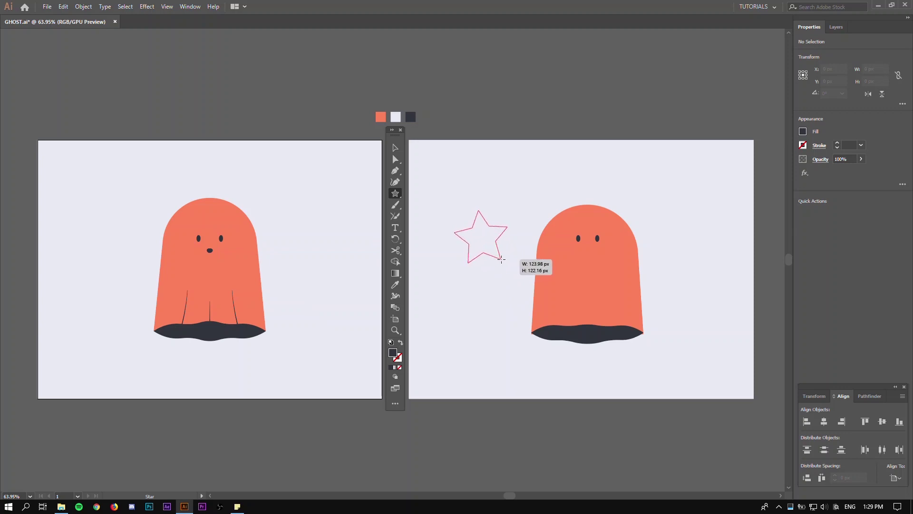
{"action": "left_click_drag", "start_coordinate": [501, 259], "coordinate": [487, 242]}
{"action": "key", "text": "Down"}
{"action": "key", "text": "Down"}
{"action": "key", "text": "v"}
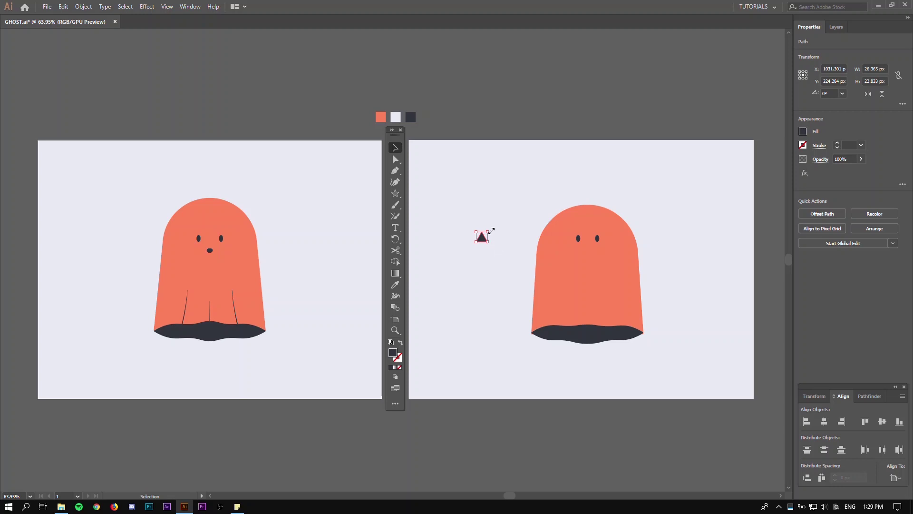
Step: Rotate the triangle 180° so it points down below the eyes
{"action": "key", "text": "ctrl+1"}
{"action": "left_click_drag", "start_coordinate": [491, 230], "coordinate": [650, 261]}
{"action": "left_click", "coordinate": [460, 250]}
Step: Round the nose triangle's two top corners
{"action": "scroll", "coordinate": [649, 258], "scroll_direction": "up", "scroll_amount": 2}
{"action": "key", "text": "a"}
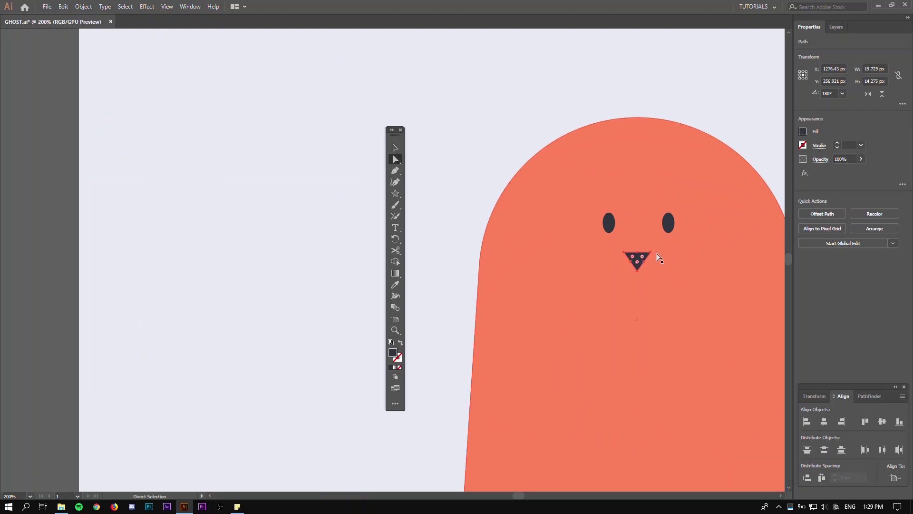
{"action": "left_click", "coordinate": [650, 253]}
{"action": "left_click", "coordinate": [624, 254], "text": "shift"}
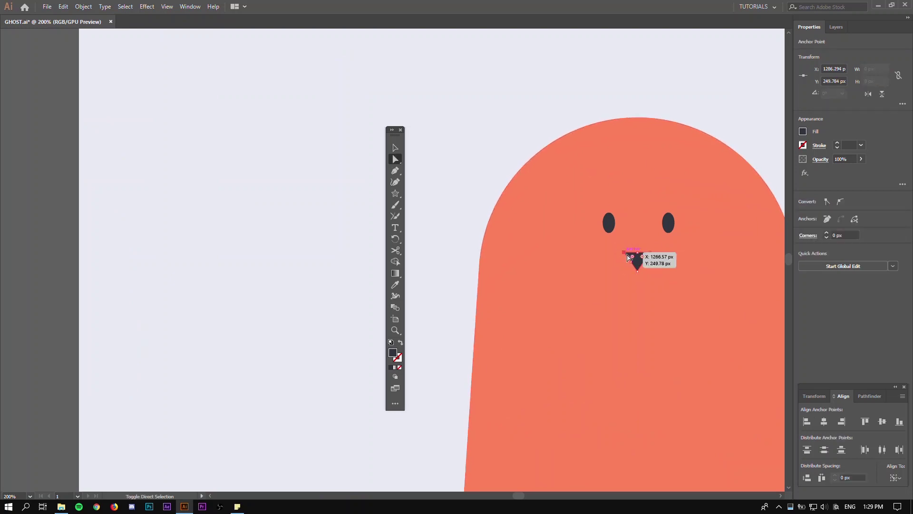
{"action": "left_click_drag", "start_coordinate": [638, 259], "coordinate": [672, 321]}
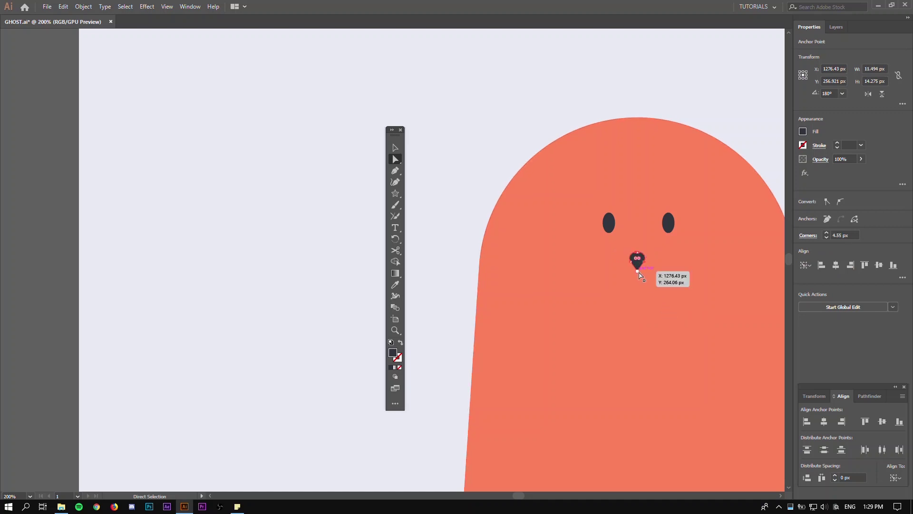
Step: Round the nose's bottom point to 6 px, then zoom out to see both ghosts
{"action": "left_click", "coordinate": [639, 269]}
{"action": "left_click_drag", "start_coordinate": [638, 261], "coordinate": [643, 238]}
{"action": "left_click", "coordinate": [336, 252]}
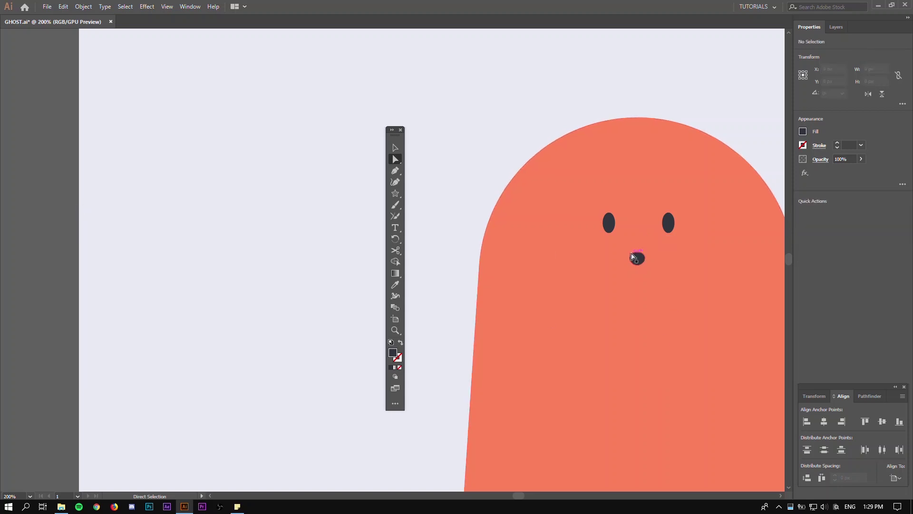
{"action": "key", "text": "z"}
{"action": "left_click_drag", "start_coordinate": [661, 279], "coordinate": [539, 299]}
{"action": "key", "text": "v"}
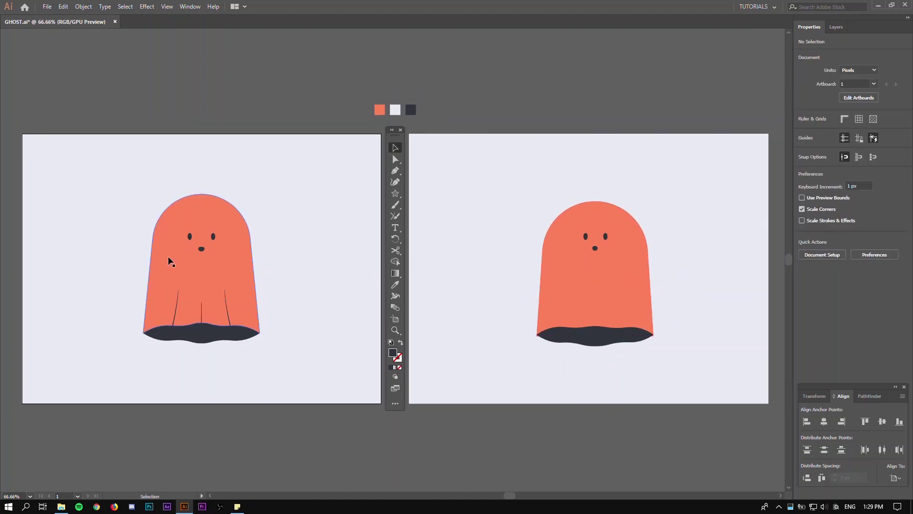
Step: Draw a vertical line from the hem up the middle of the ghost's body
{"action": "left_click", "coordinate": [397, 174]}
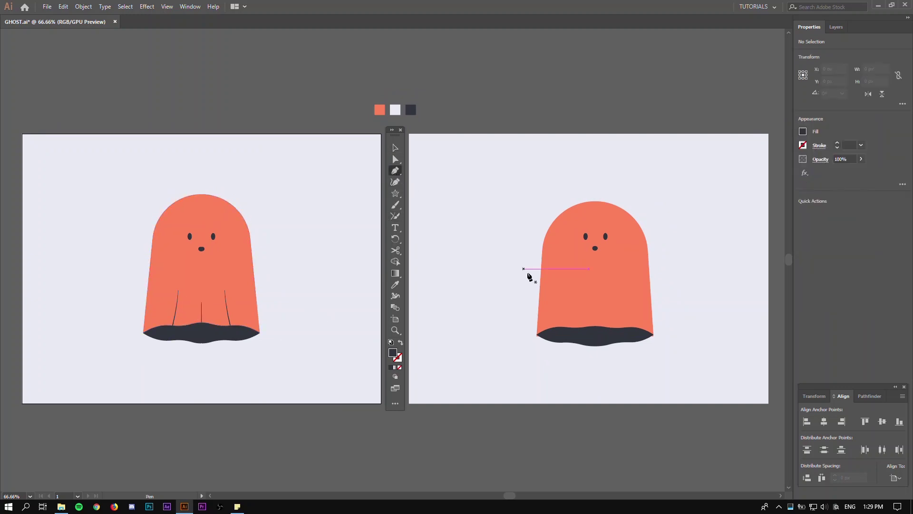
{"action": "left_click", "coordinate": [596, 327]}
{"action": "left_click", "coordinate": [595, 297]}
{"action": "key", "text": "v"}
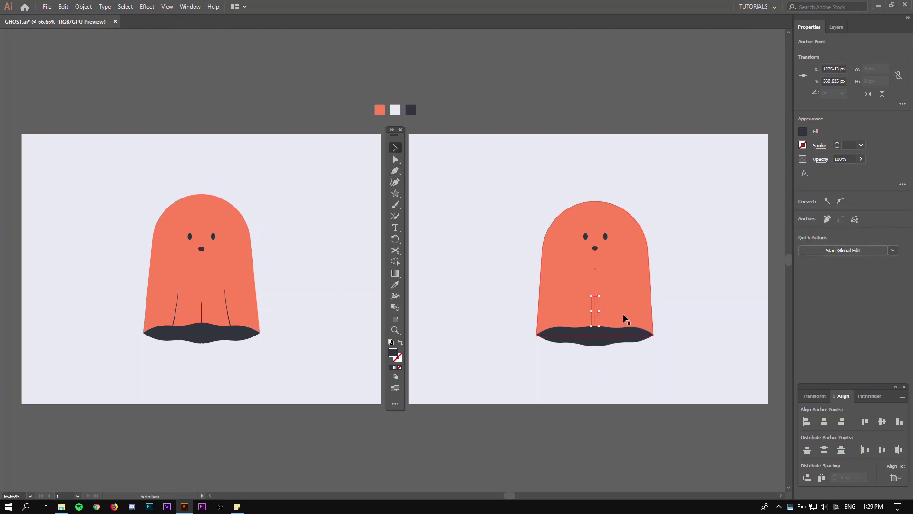
Step: Make the line an unfilled dark stroke of 2 pt
{"action": "left_click", "coordinate": [402, 343]}
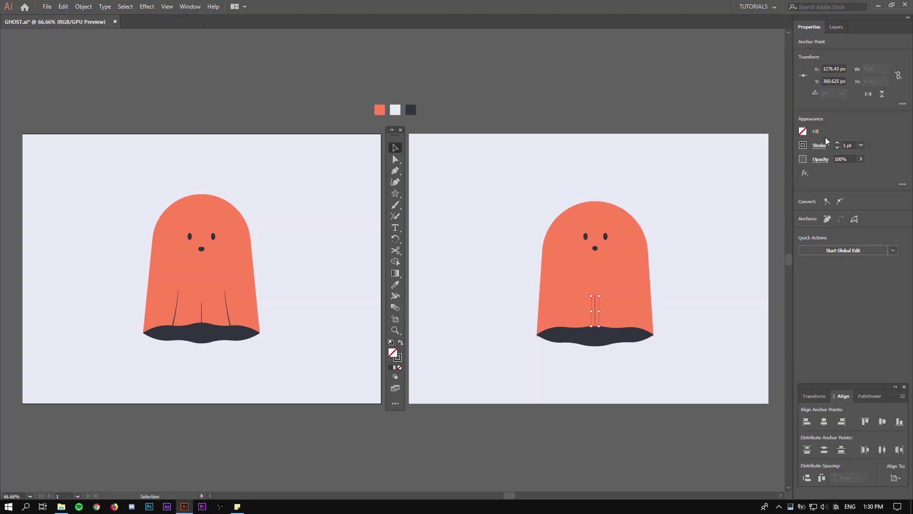
{"action": "left_click", "coordinate": [851, 144]}
{"action": "key", "text": "Return"}
{"action": "left_click", "coordinate": [693, 332]}
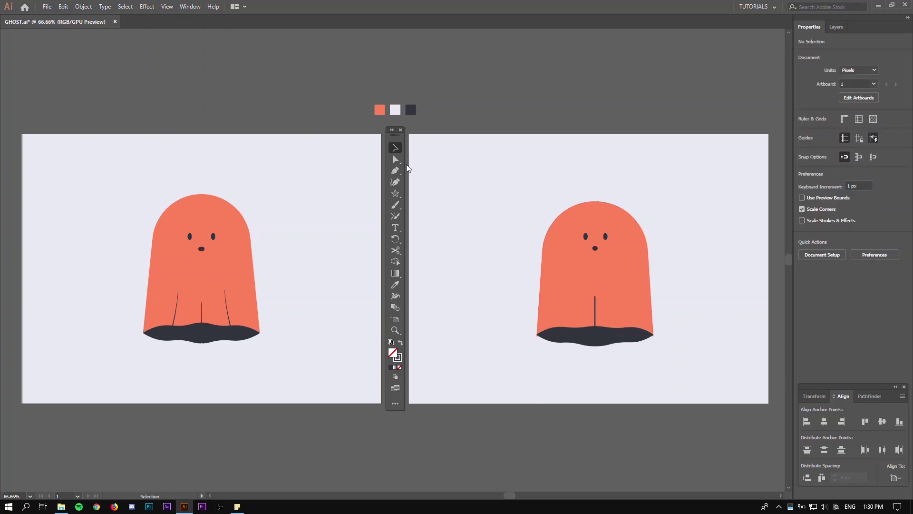
Step: Draw a curved fold line rising from the hem to the right of the centre fold
{"action": "left_click", "coordinate": [401, 170]}
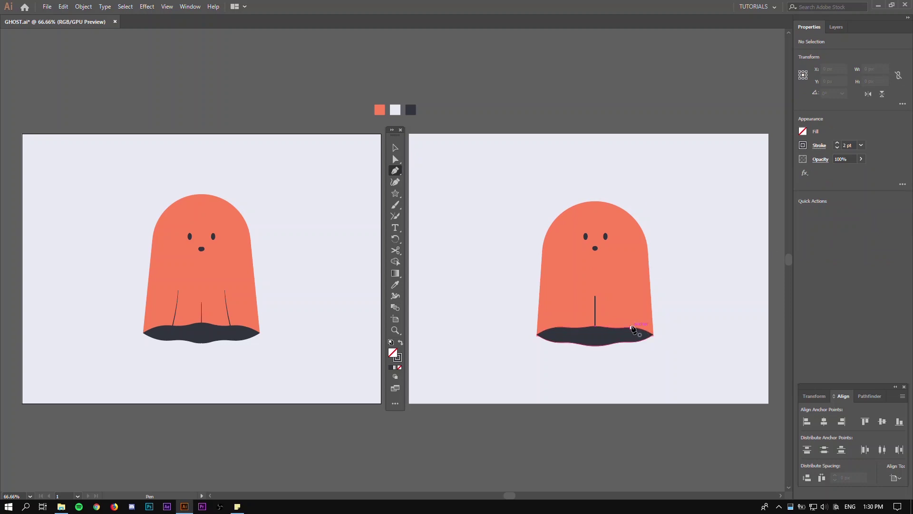
{"action": "left_click", "coordinate": [632, 328]}
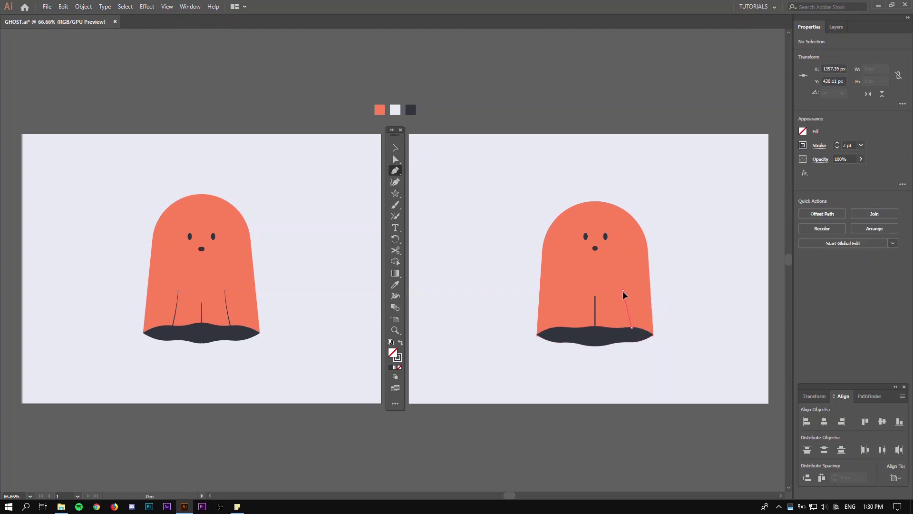
{"action": "left_click_drag", "start_coordinate": [622, 265], "coordinate": [623, 263]}
{"action": "left_click", "coordinate": [690, 298], "text": "ctrl"}
{"action": "key", "text": "v"}
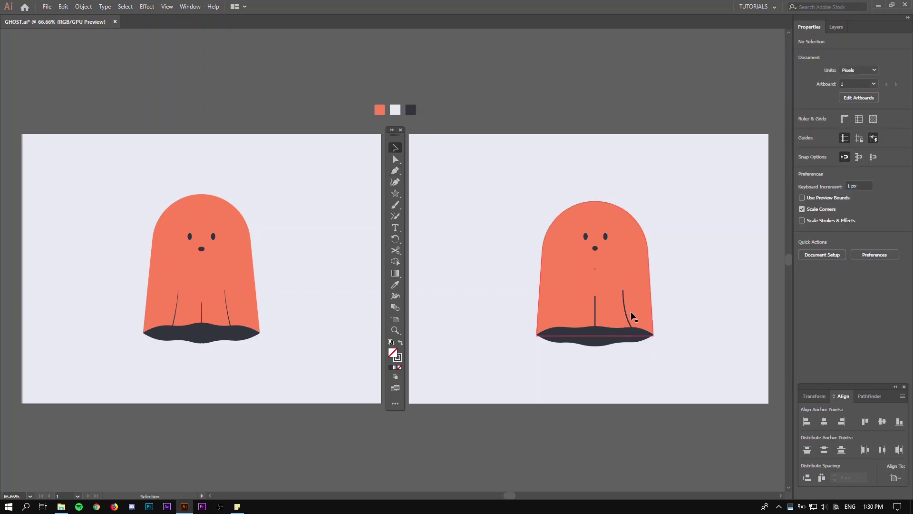
Step: Copy the curved fold to the left, reflect it vertically and nudge it into place
{"action": "left_click_drag", "start_coordinate": [626, 311], "coordinate": [555, 313]}
{"action": "right_click", "coordinate": [555, 313]}
{"action": "mouse_move", "coordinate": [618, 252]}
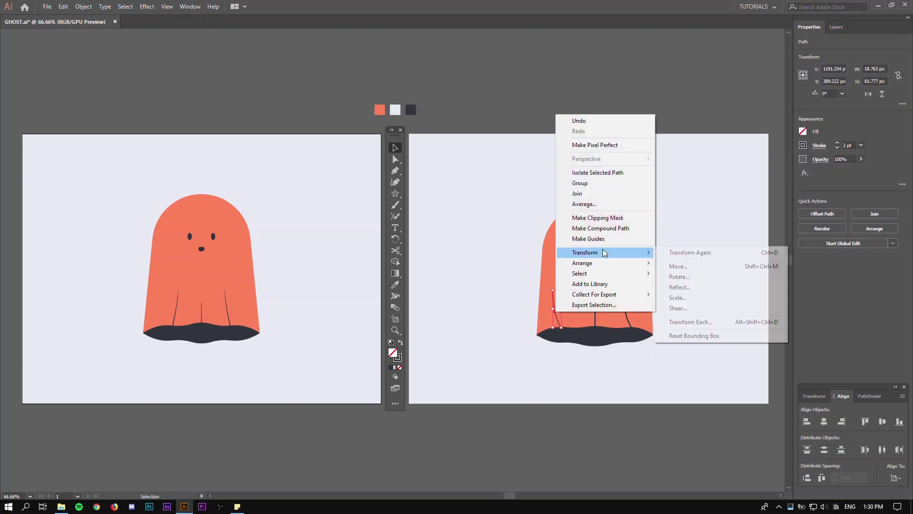
{"action": "left_click", "coordinate": [678, 288]}
{"action": "left_click", "coordinate": [466, 314]}
{"action": "left_click", "coordinate": [535, 316]}
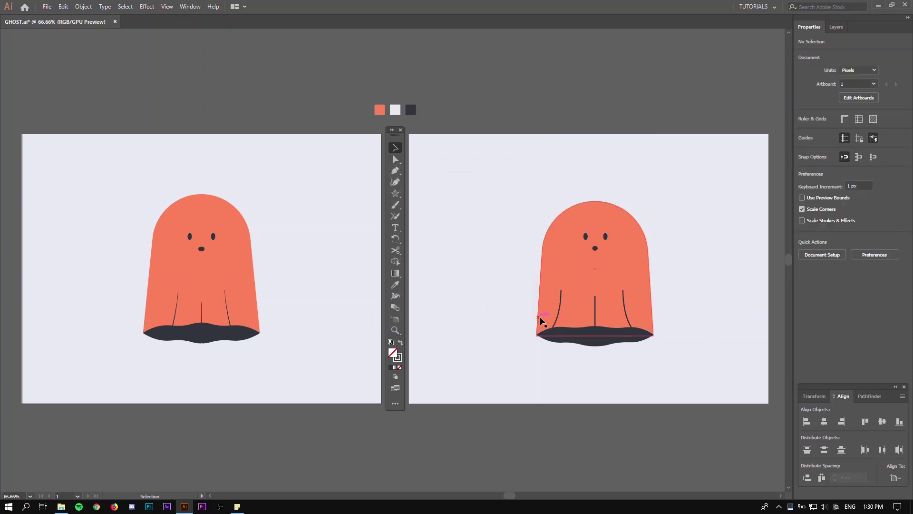
{"action": "scroll", "coordinate": [551, 320], "scroll_direction": "up", "scroll_amount": 3}
{"action": "left_click_drag", "start_coordinate": [562, 326], "coordinate": [417, 343]}
{"action": "key", "text": "z"}
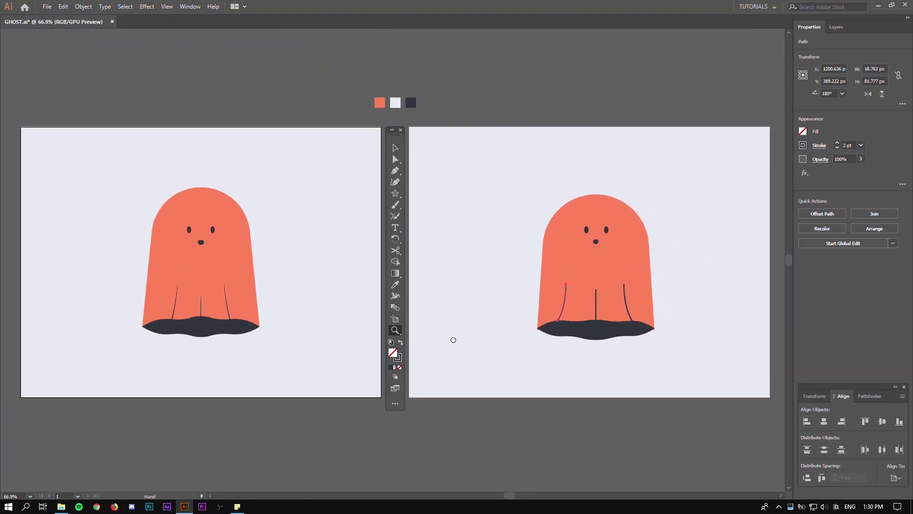
Step: Select the three fold lines and stretch them down to reach the hem, trimming their tops
{"action": "key", "text": "v"}
{"action": "left_click_drag", "start_coordinate": [528, 306], "coordinate": [531, 306]}
{"action": "left_click", "coordinate": [609, 273], "text": "shift"}
{"action": "left_click_drag", "start_coordinate": [595, 319], "coordinate": [596, 331]}
{"action": "left_click_drag", "start_coordinate": [595, 285], "coordinate": [595, 288]}
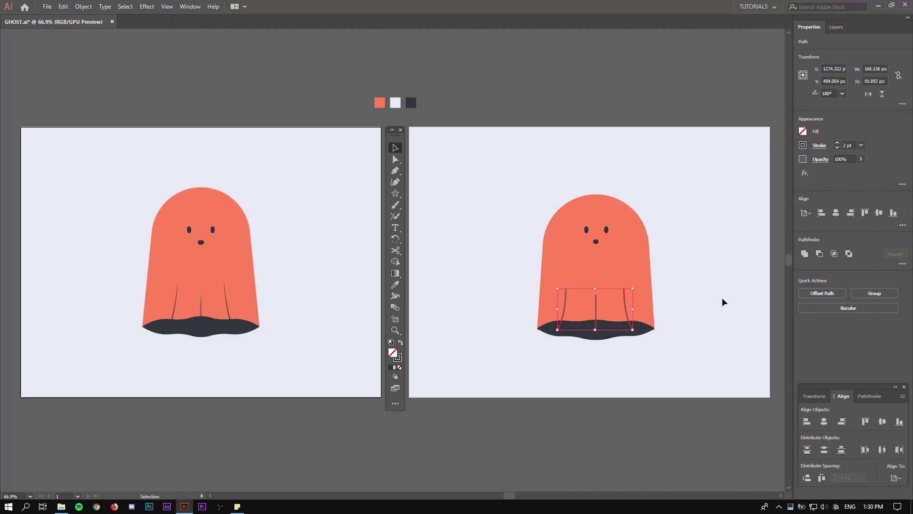
Step: Apply Width Profile 4 to the fold lines' strokes so they taper
{"action": "left_click", "coordinate": [820, 146]}
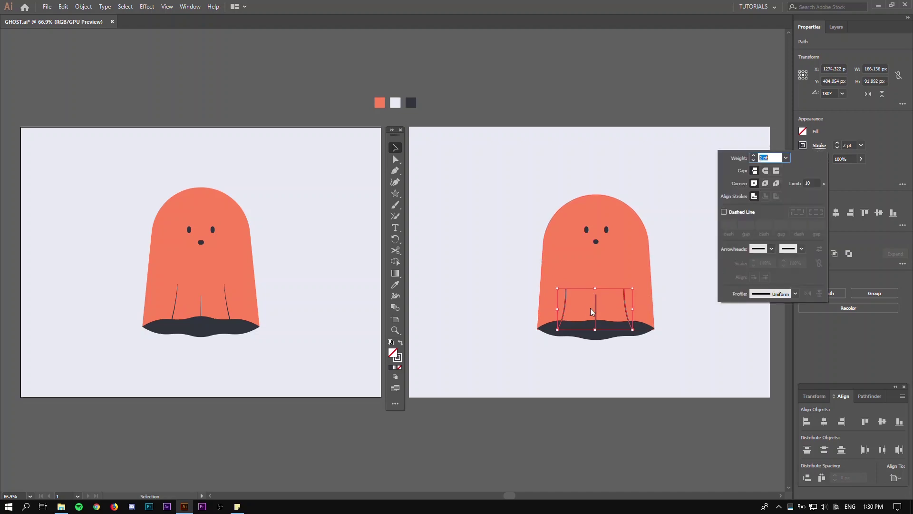
{"action": "left_click", "coordinate": [795, 294]}
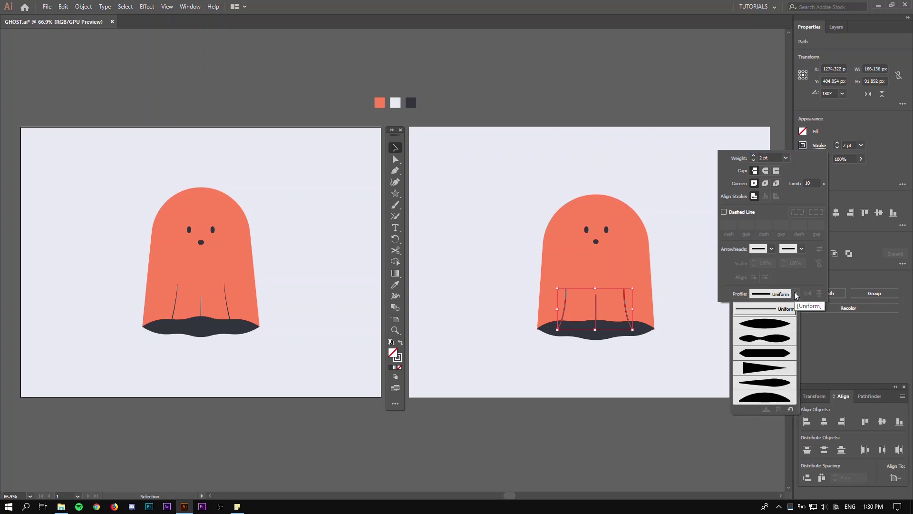
{"action": "left_click", "coordinate": [761, 368]}
{"action": "left_click", "coordinate": [616, 321]}
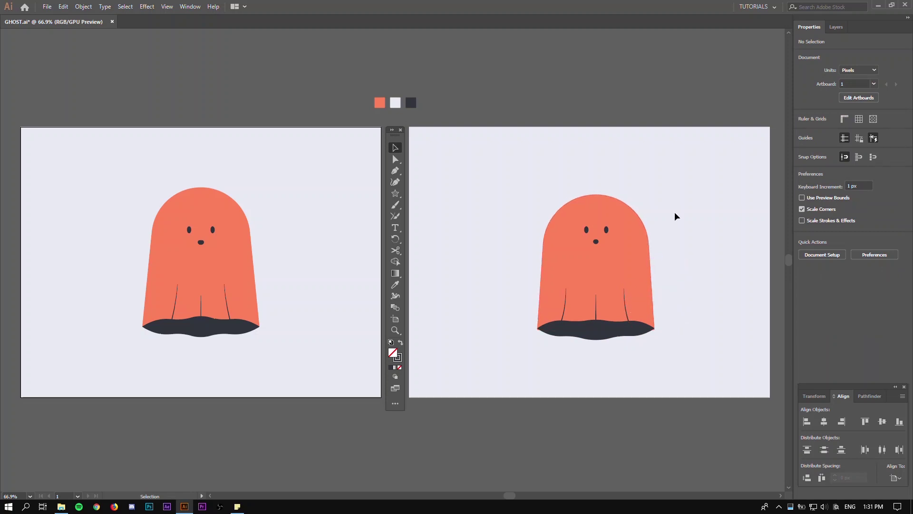
Step: Nudge the right ghost's two eyes and rounded nose slightly downward on its face
{"action": "left_click_drag", "start_coordinate": [674, 212], "coordinate": [545, 268]}
{"action": "left_click", "coordinate": [570, 254], "text": "shift"}
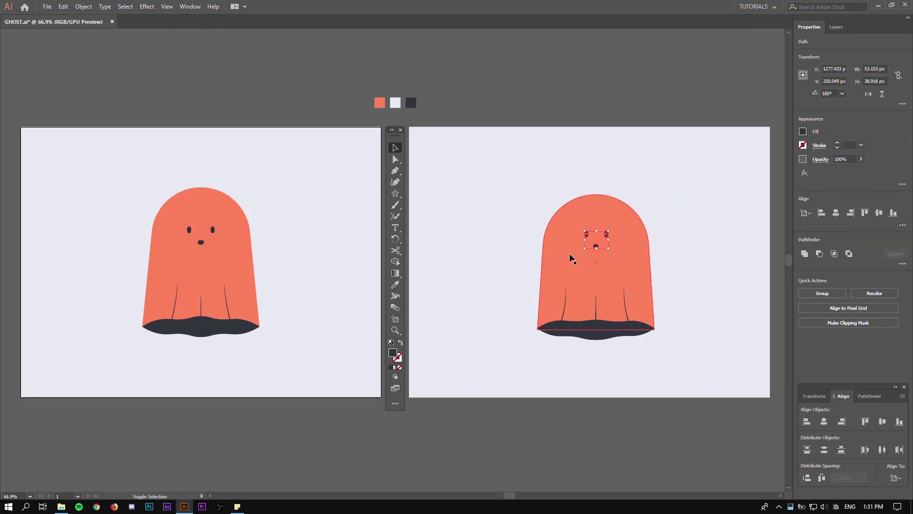
{"action": "key", "text": "Down"}
{"action": "key", "text": "Down"}
{"action": "key", "text": "Down"}
{"action": "key", "text": "Down"}
{"action": "key", "text": "Down"}
{"action": "key", "text": "Down"}
{"action": "key", "text": "Down"}
{"action": "key", "text": "Down"}
{"action": "key", "text": "Down"}
{"action": "key", "text": "Down"}
{"action": "key", "text": "Down"}
{"action": "key", "text": "Down"}
{"action": "key", "text": "Down"}
{"action": "key", "text": "Down"}
{"action": "left_click", "coordinate": [672, 237]}
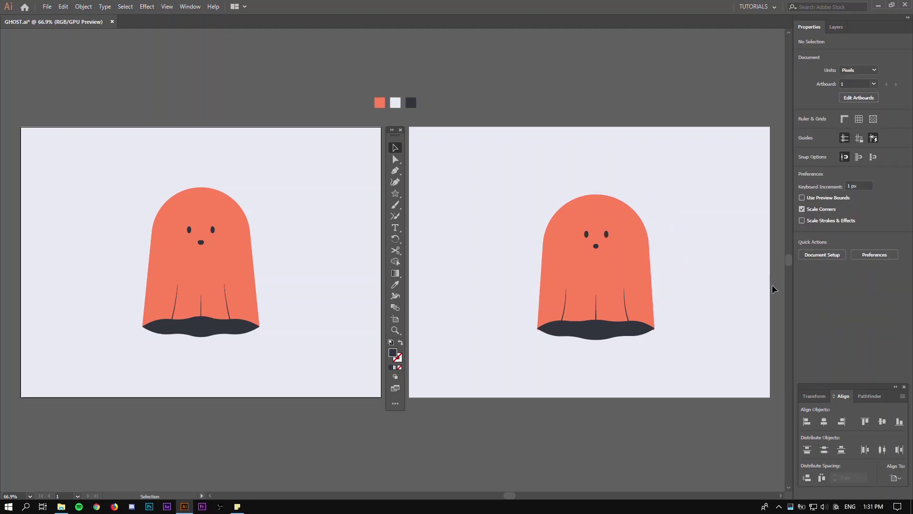